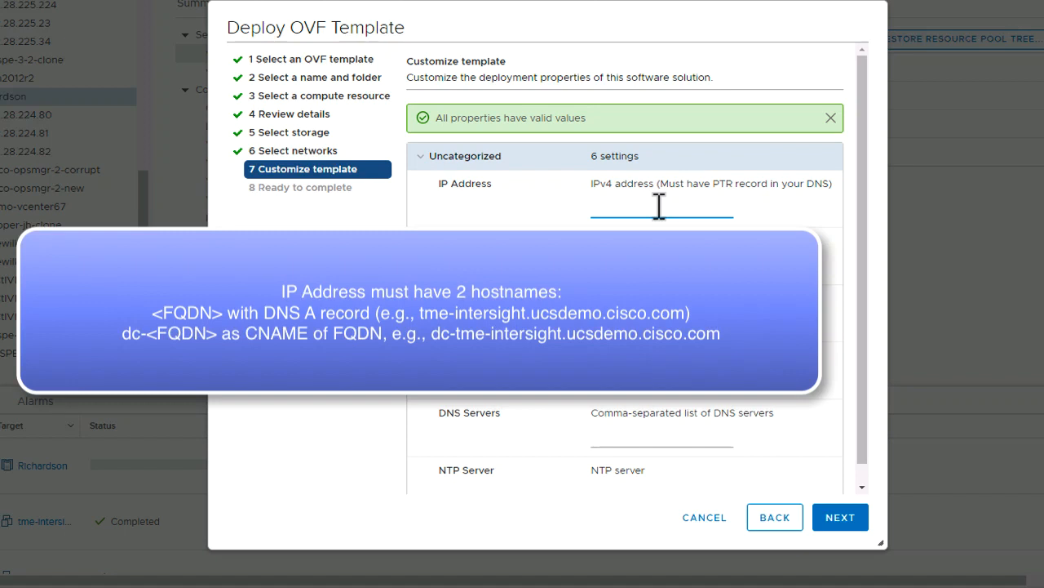
Enter 172.22.224.79 as the appliance IP address in the template customization.
{"action": "type", "text": "172."}
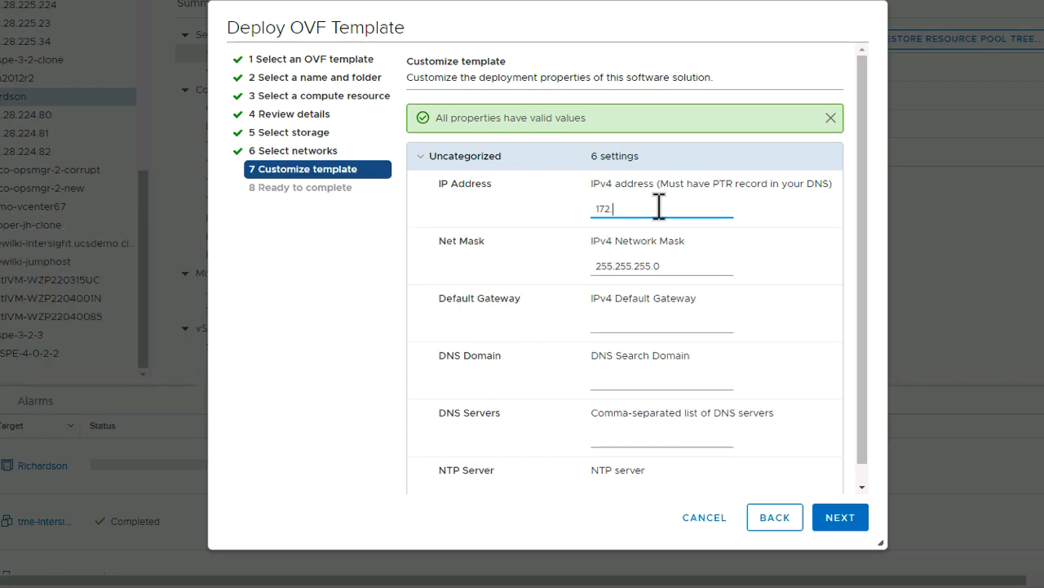
{"action": "type", "text": "22.224.79"}
Set the net mask to 255.255.254.0 and the default gateway to 172.28.224.1.
{"action": "left_click", "coordinate": [667, 267]}
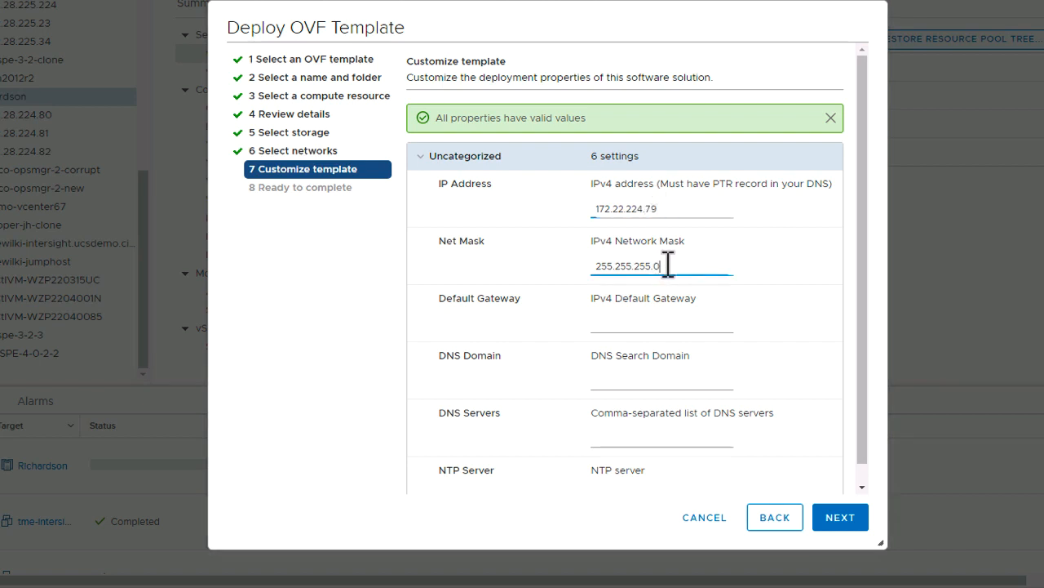
{"action": "key", "text": "BackSpace"}
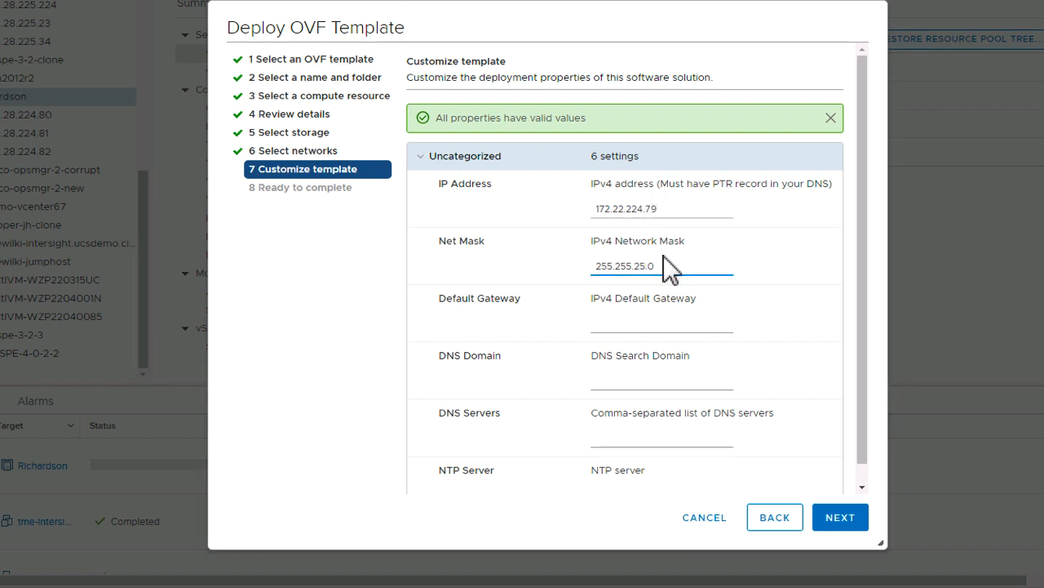
{"action": "type", "text": "4"}
{"action": "left_click", "coordinate": [652, 320]}
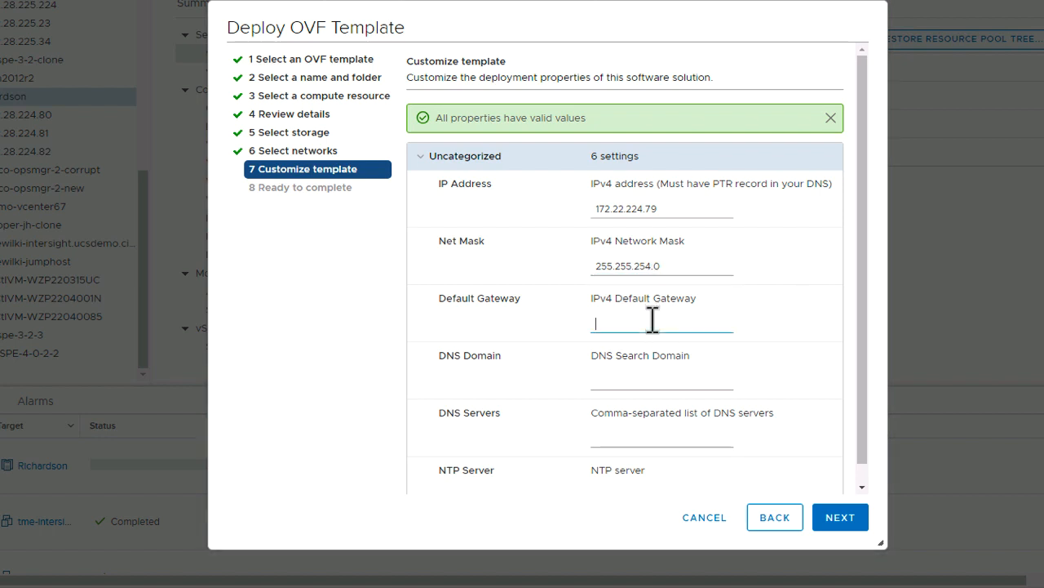
{"action": "type", "text": "172.28.224.1"}
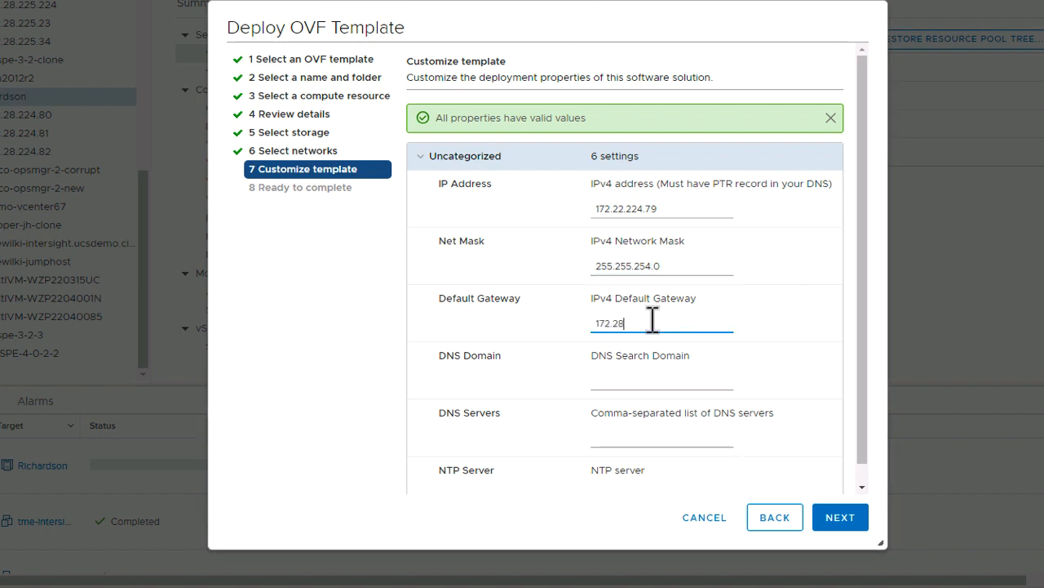
Correct the IP address to 172.28.224.79.
{"action": "left_click", "coordinate": [625, 208]}
{"action": "key", "text": "Delete"}
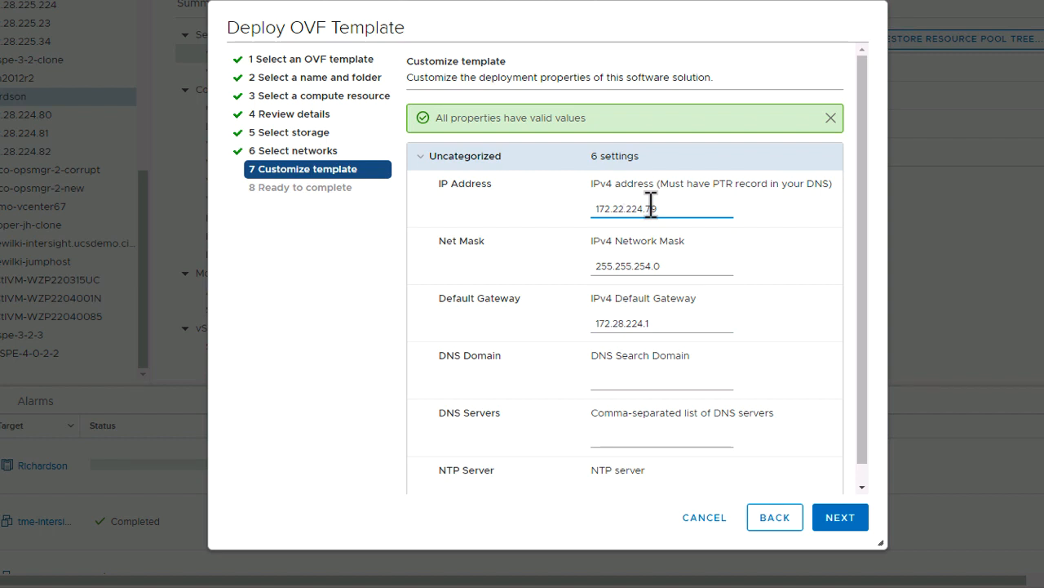
{"action": "type", "text": "8"}
Set the DNS domain to ucsdemo.cisco.com and the DNS server to 172.22.249.101.
{"action": "left_click", "coordinate": [644, 377]}
{"action": "type", "text": "ucsdemo.cisco.com"}
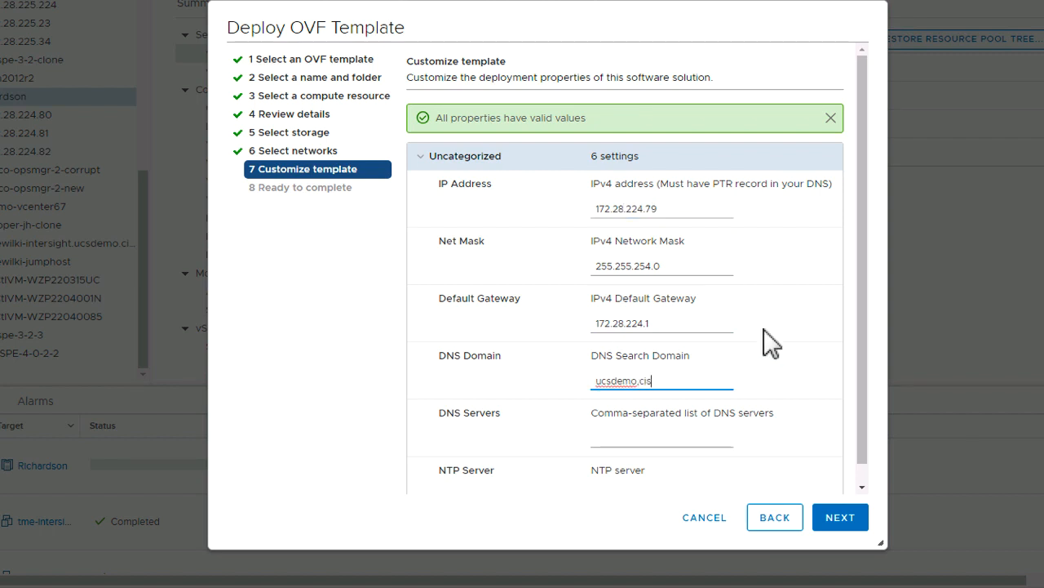
{"action": "left_click", "coordinate": [644, 436]}
{"action": "type", "text": "172.22.249.101"}
Set the NTP server to ntp.esl.cisco.com and finish deploying the OVF template.
{"action": "scroll", "coordinate": [641, 457], "scroll_direction": "down", "scroll_amount": 1}
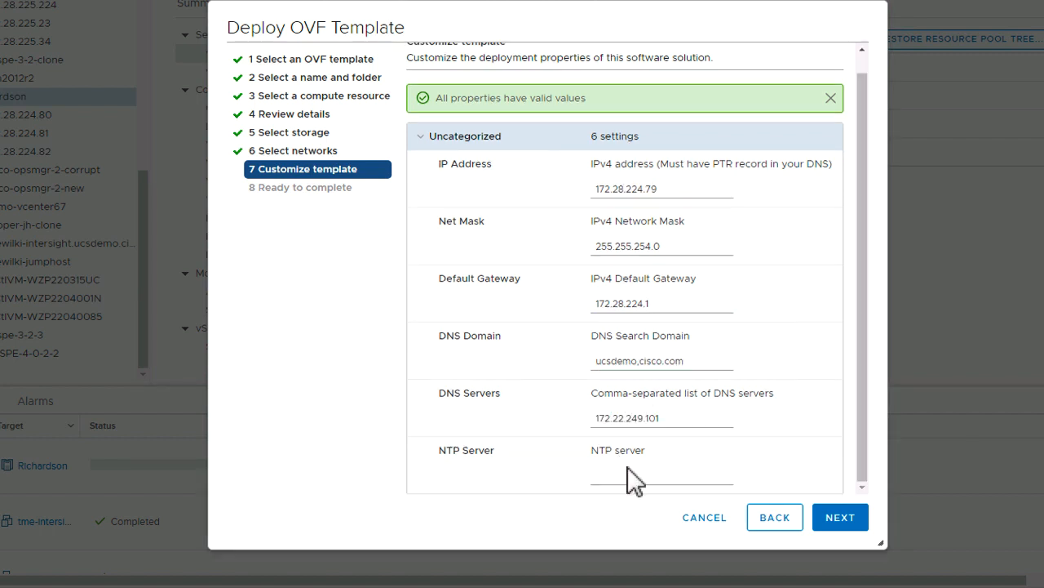
{"action": "left_click", "coordinate": [635, 477]}
{"action": "type", "text": "ntp.esl.cisco.com"}
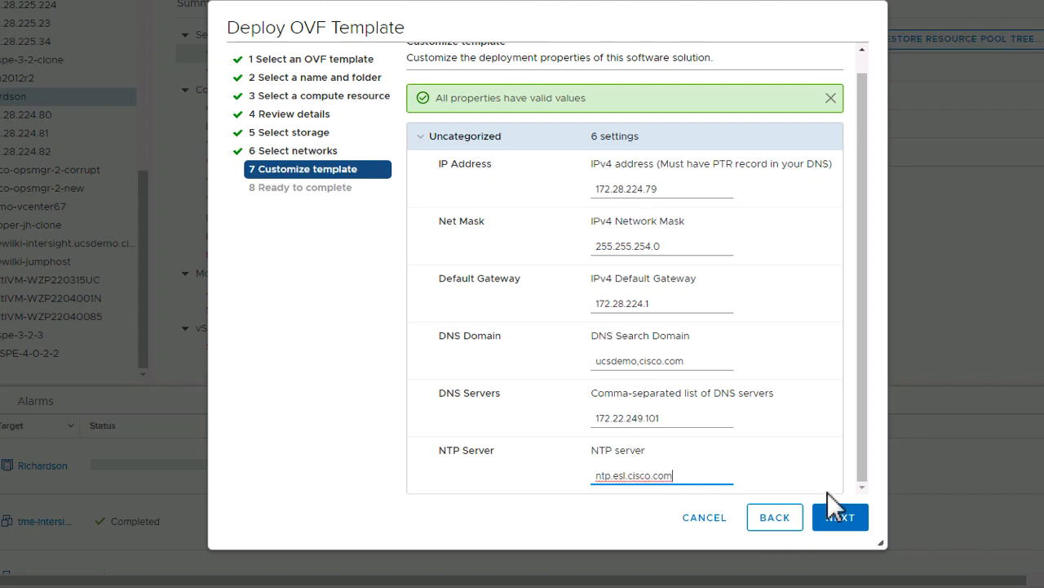
{"action": "left_click", "coordinate": [841, 519]}
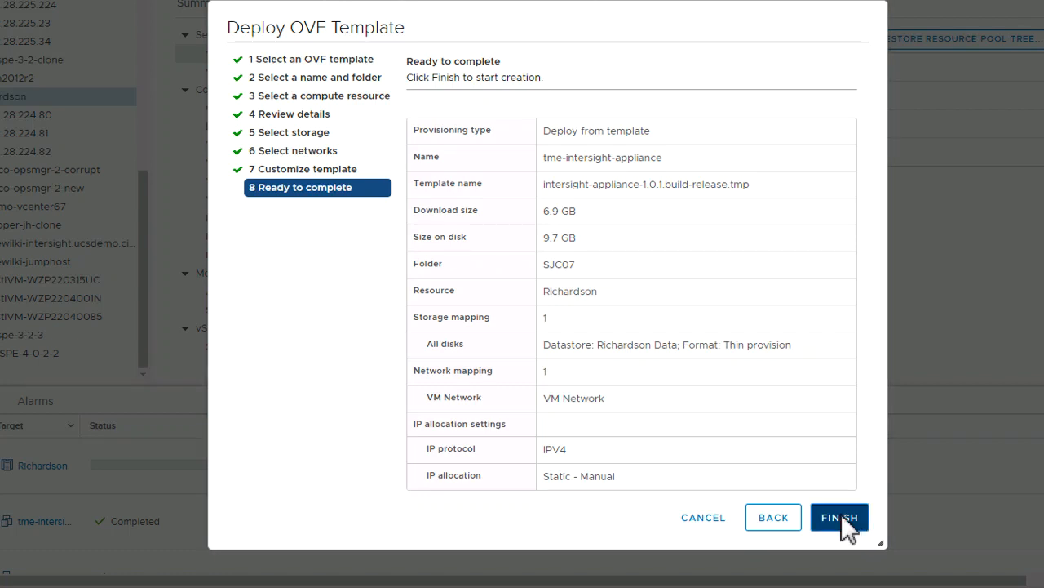
{"action": "left_click", "coordinate": [841, 519]}
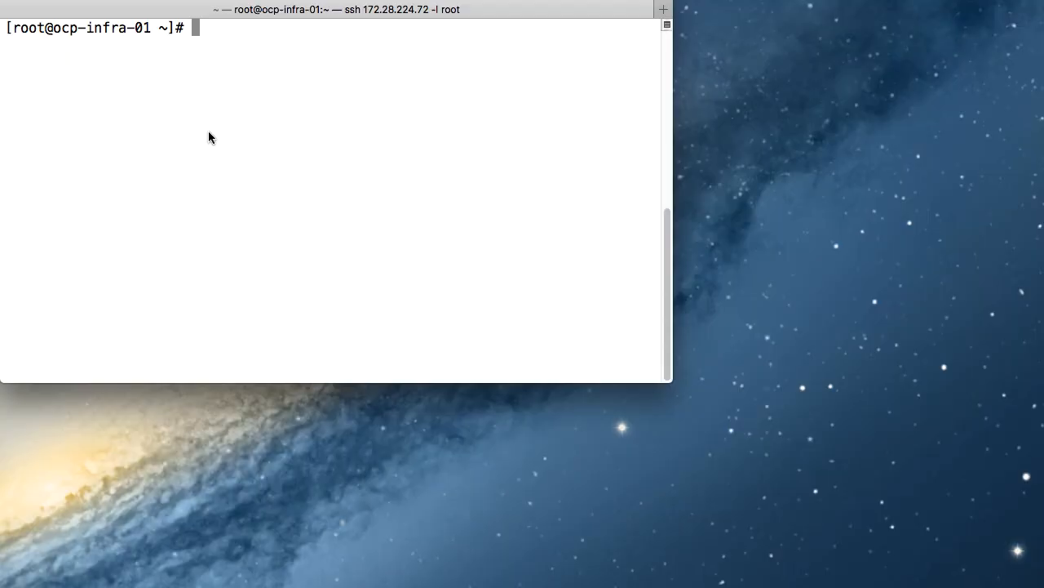
Ping tme-intersight.ucsdemo.cisco.com from the terminal to check its name resolution, then stop the ping.
{"action": "type", "text": "ping tme"}
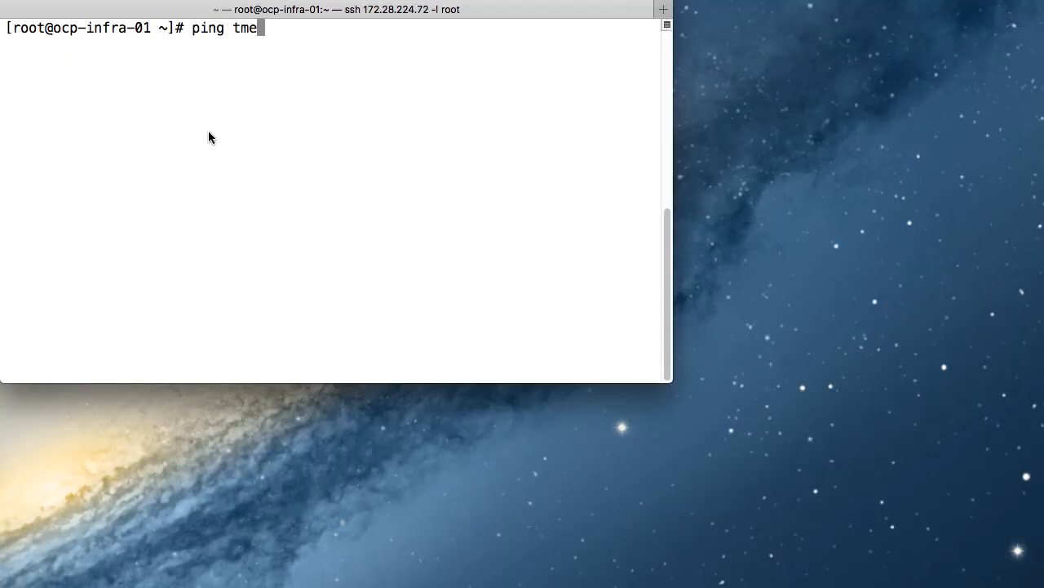
{"action": "type", "text": "-intersight.u"}
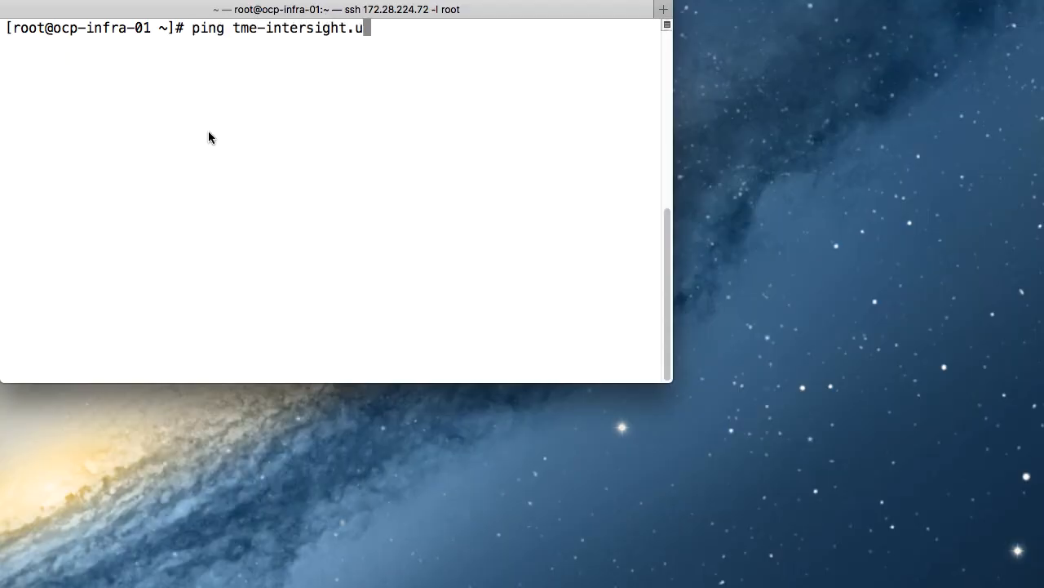
{"action": "type", "text": "csdemo.cisco"}
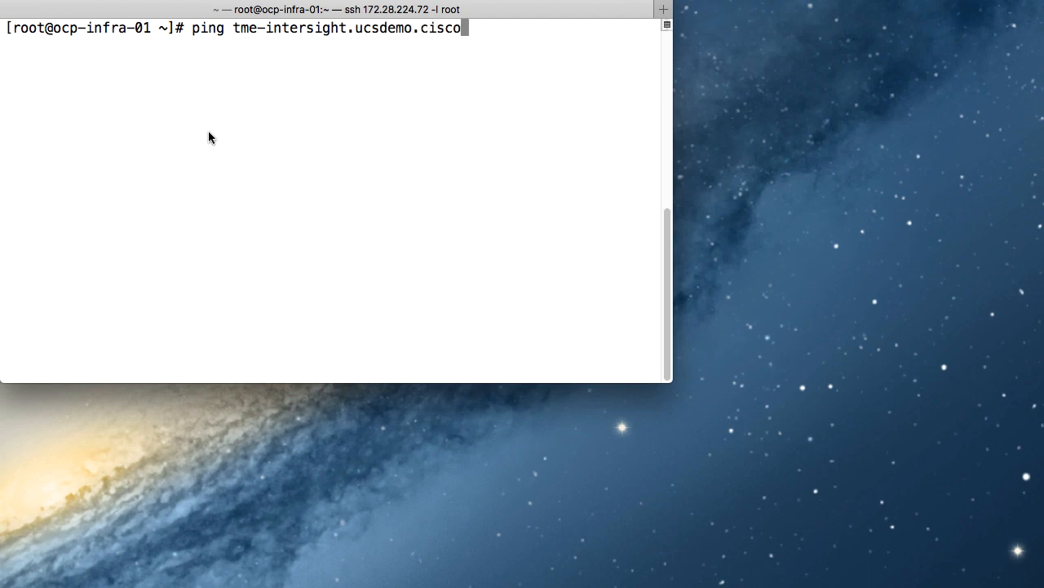
{"action": "type", "text": ".com"}
{"action": "key", "text": "Return"}
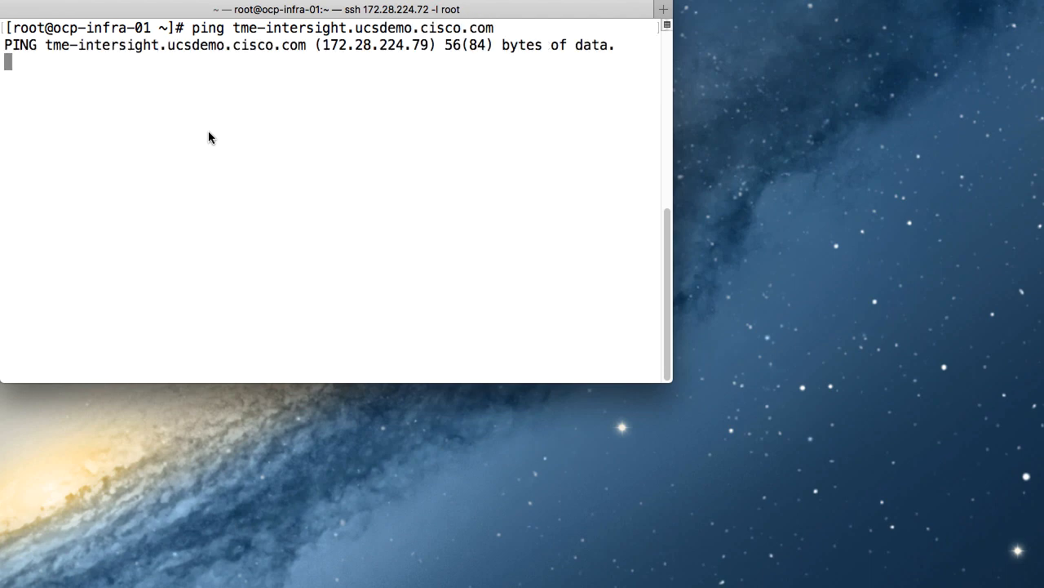
{"action": "key", "text": "ctrl+c"}
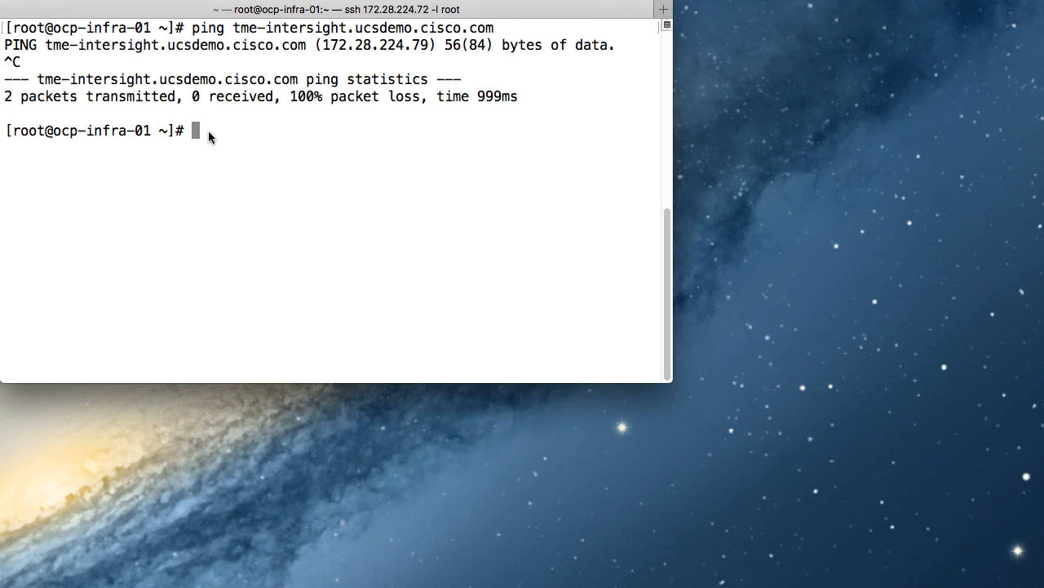
Ping dc-tme-intersight.ucsdemo.cisco.com to check the CNAME resolves, then stop the ping.
{"action": "type", "text": "ping dc-"}
{"action": "left_click_drag", "start_coordinate": [235, 28], "coordinate": [498, 30]}
{"action": "key", "text": "super+v"}
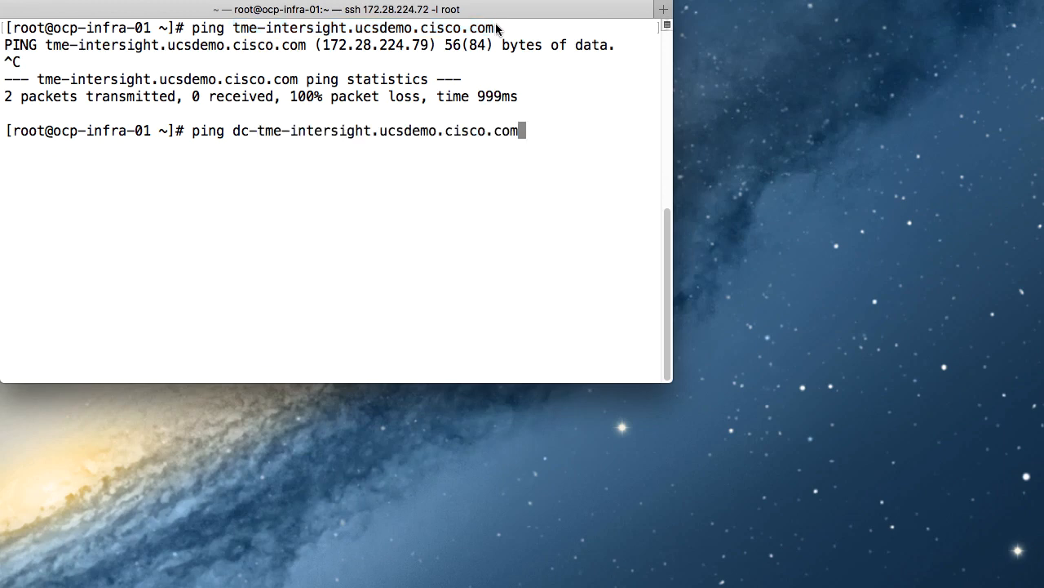
{"action": "key", "text": "Return"}
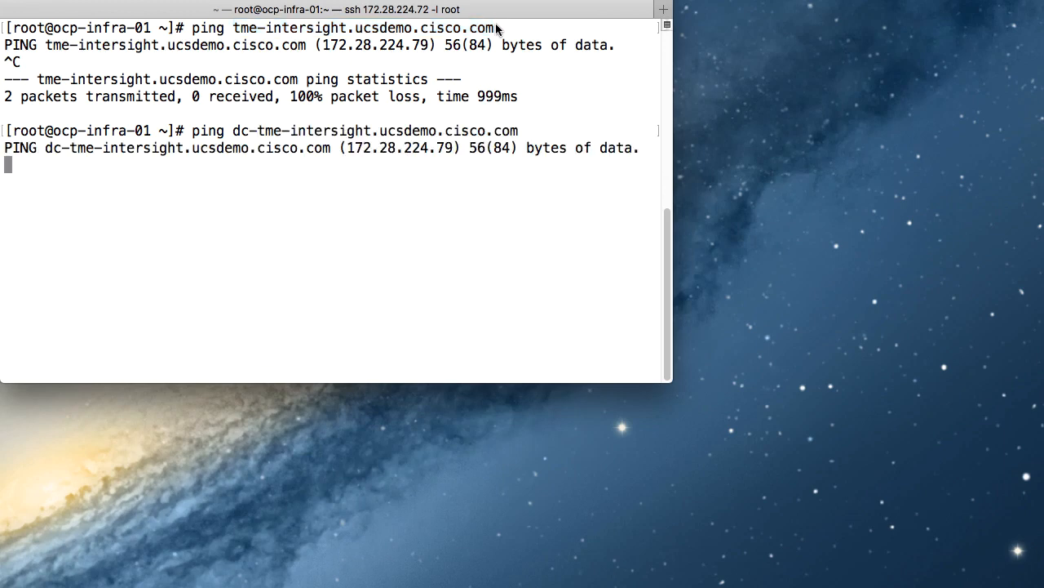
{"action": "key", "text": "ctrl+c"}
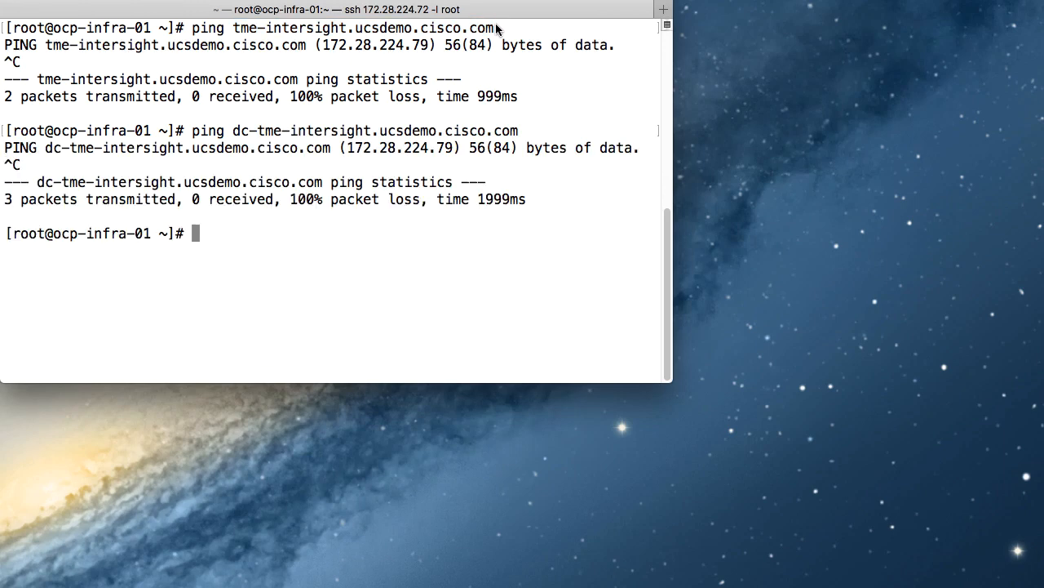
{"action": "left_click_drag", "start_coordinate": [348, 148], "coordinate": [452, 150]}
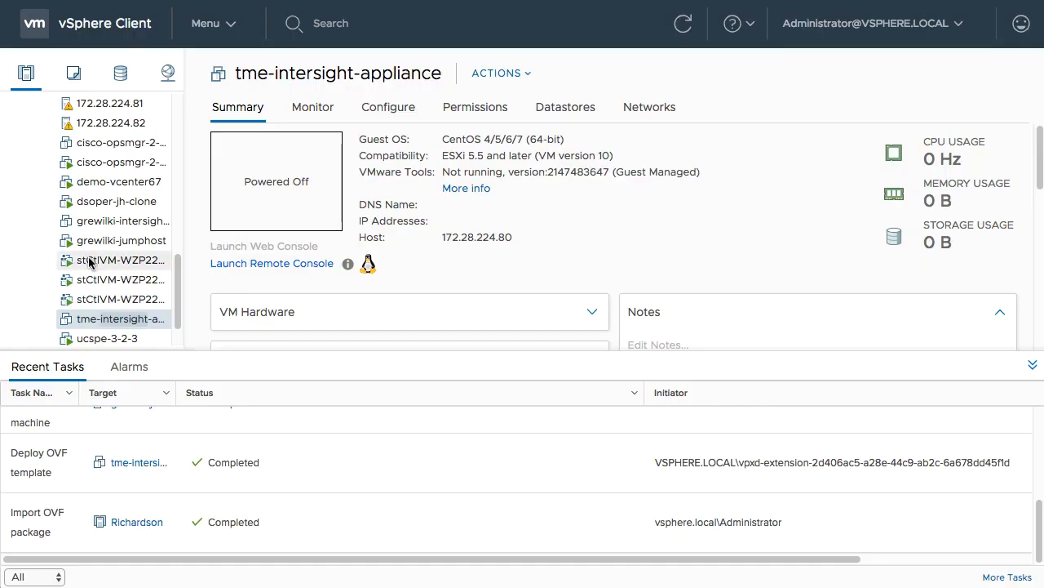
Power on the tme-intersight-appliance virtual machine.
{"action": "right_click", "coordinate": [112, 319]}
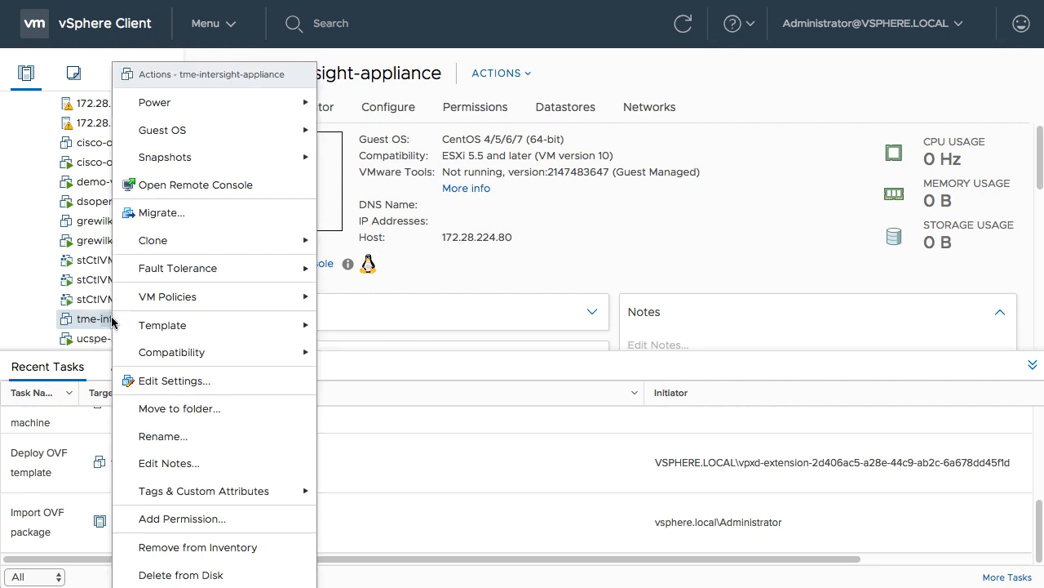
{"action": "mouse_move", "coordinate": [245, 103]}
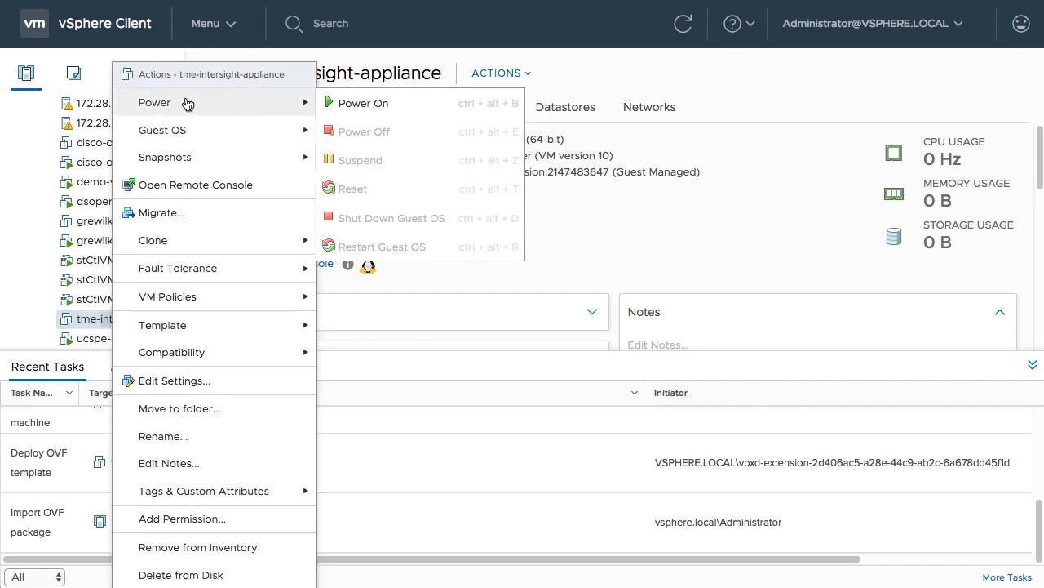
{"action": "left_click", "coordinate": [386, 104]}
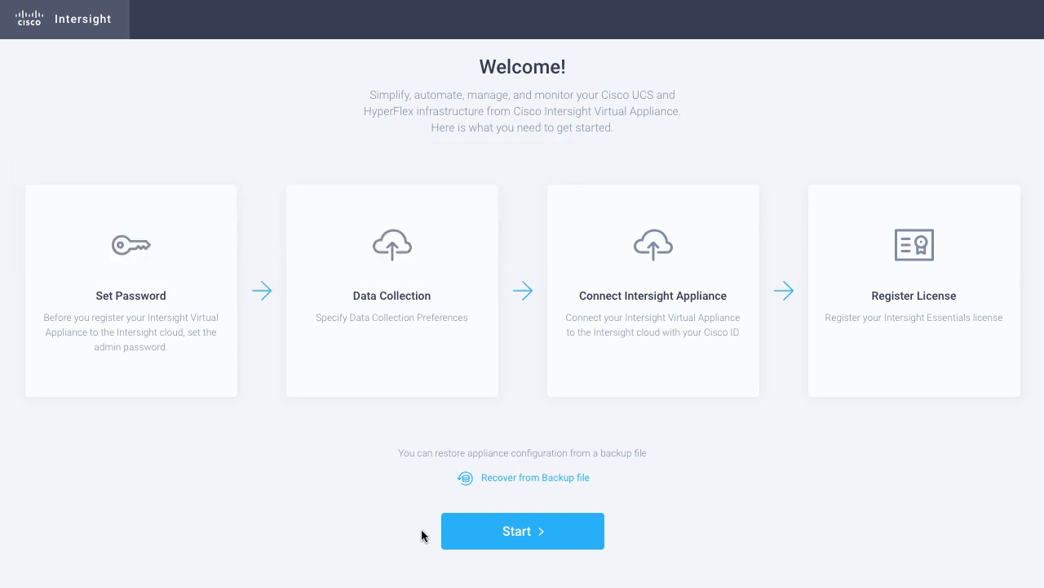
Start the appliance setup, set and confirm the admin password, and continue past data collection with default preferences.
{"action": "left_click", "coordinate": [516, 526]}
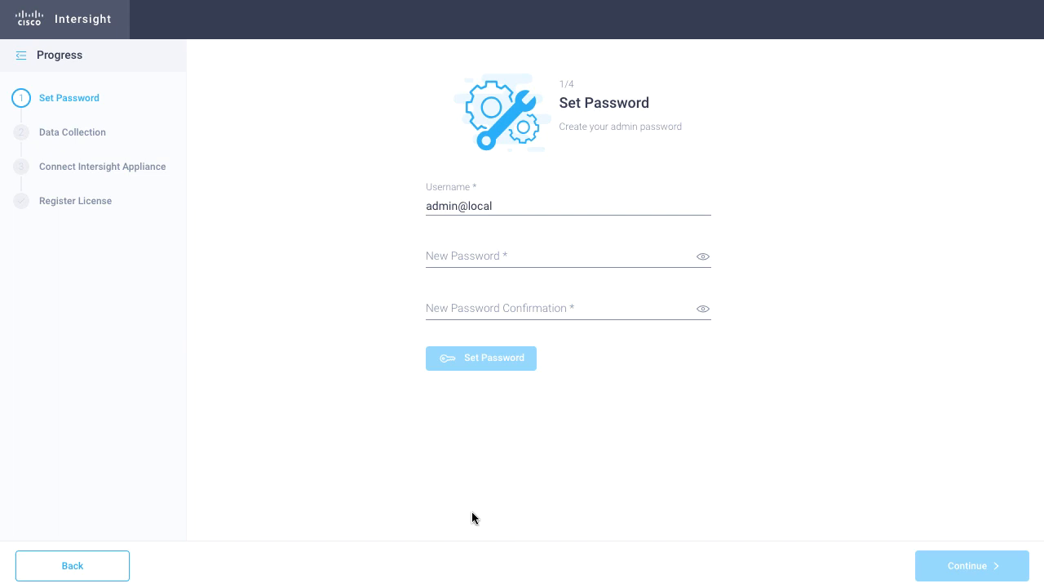
{"action": "left_click", "coordinate": [553, 255]}
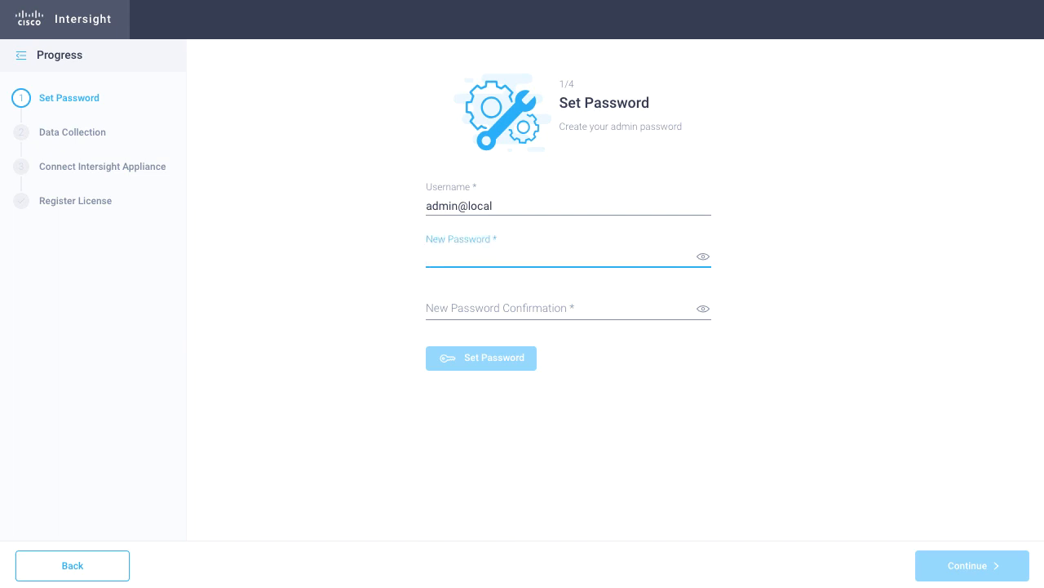
{"action": "type", "text": "C1sco123"}
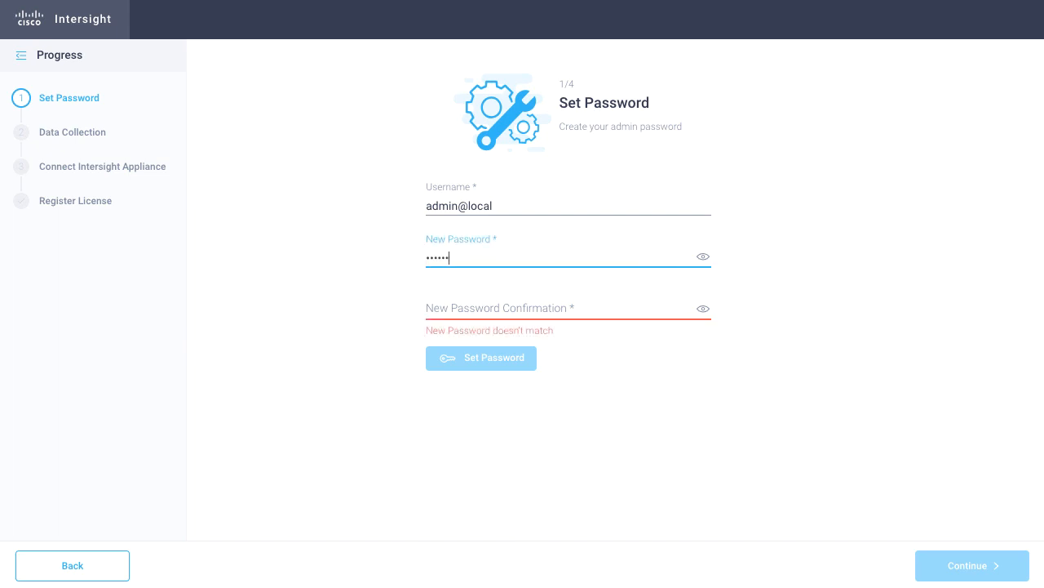
{"action": "key", "text": "Tab"}
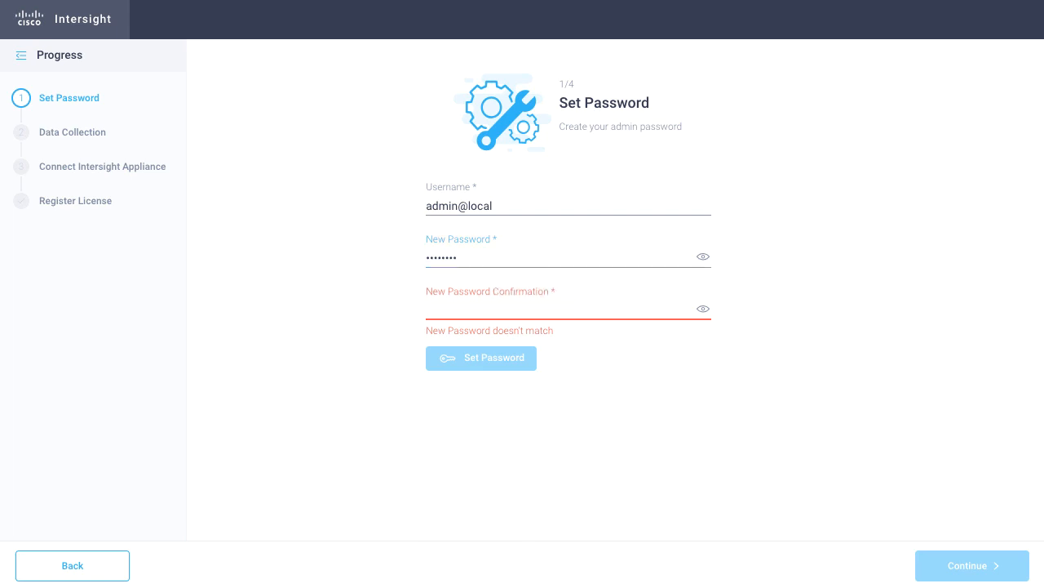
{"action": "type", "text": "C1sco123"}
{"action": "left_click", "coordinate": [498, 359]}
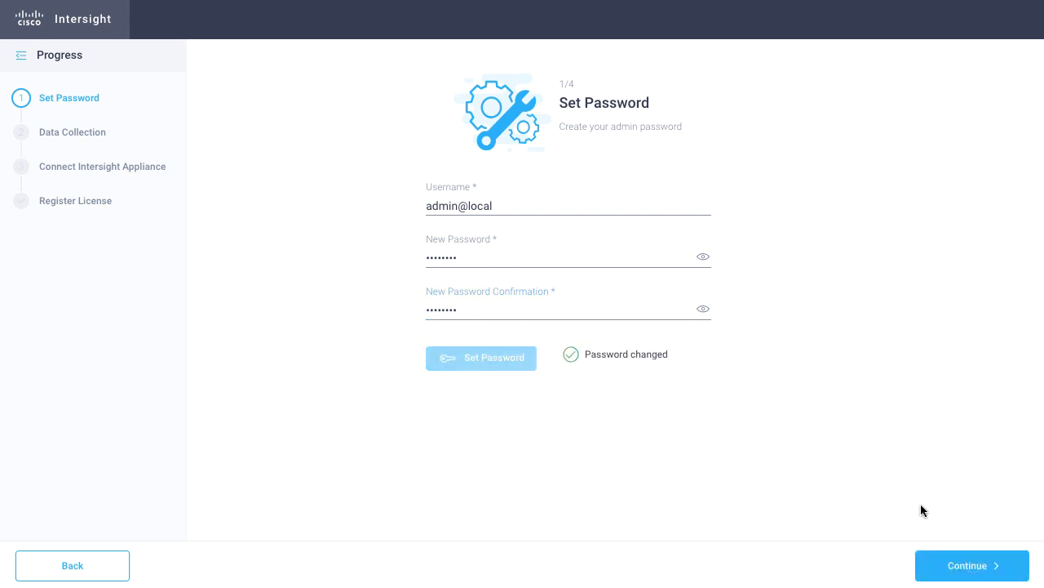
{"action": "left_click", "coordinate": [966, 567]}
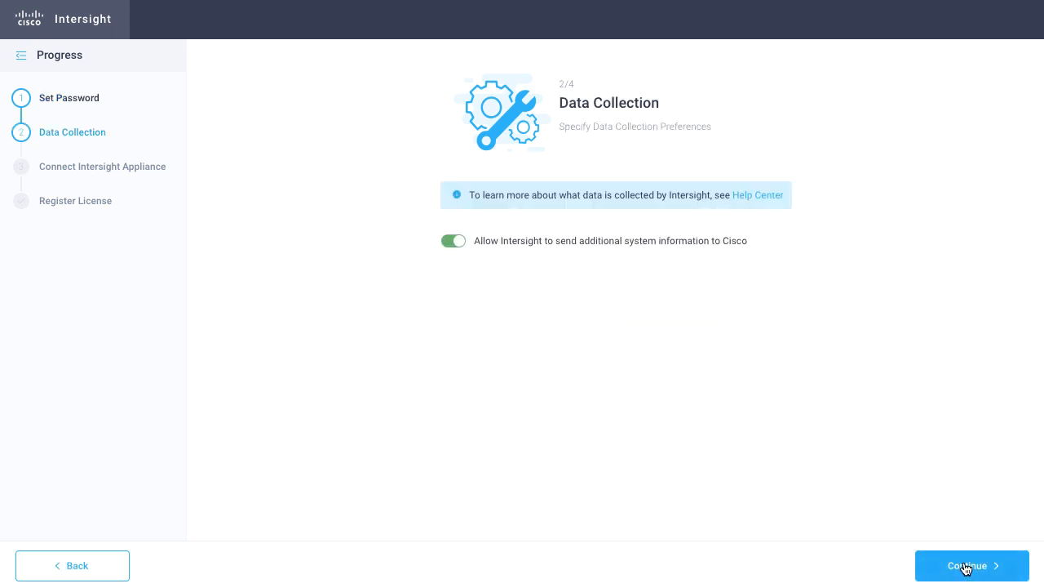
{"action": "left_click", "coordinate": [966, 566]}
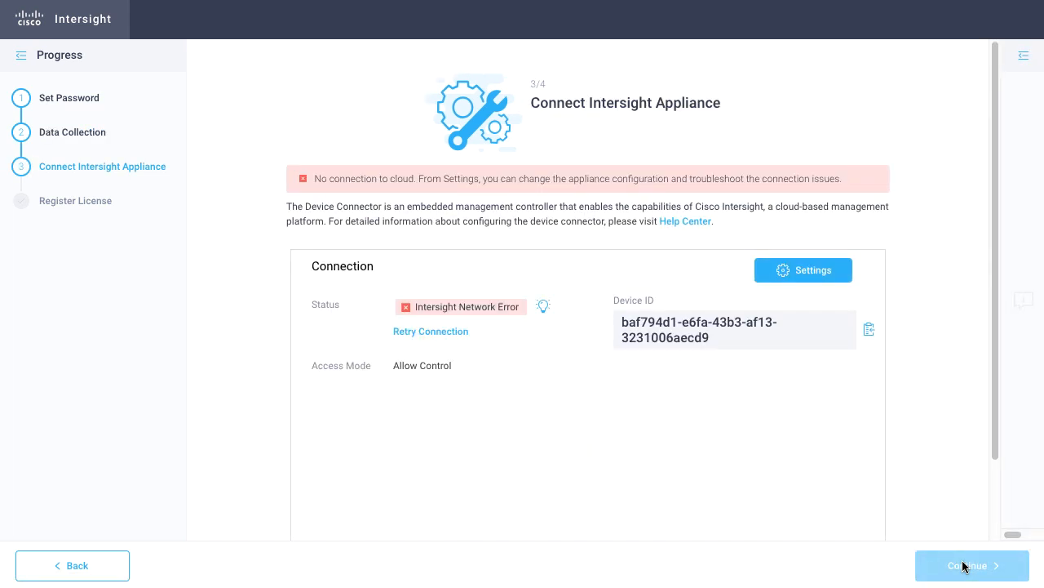
Enable an HTTPS proxy proxy-wsa.esl.cisco.com on port 80 and start connecting the appliance to Intersight.
{"action": "left_click", "coordinate": [814, 269]}
{"action": "left_click", "coordinate": [770, 204]}
{"action": "left_click", "coordinate": [529, 253]}
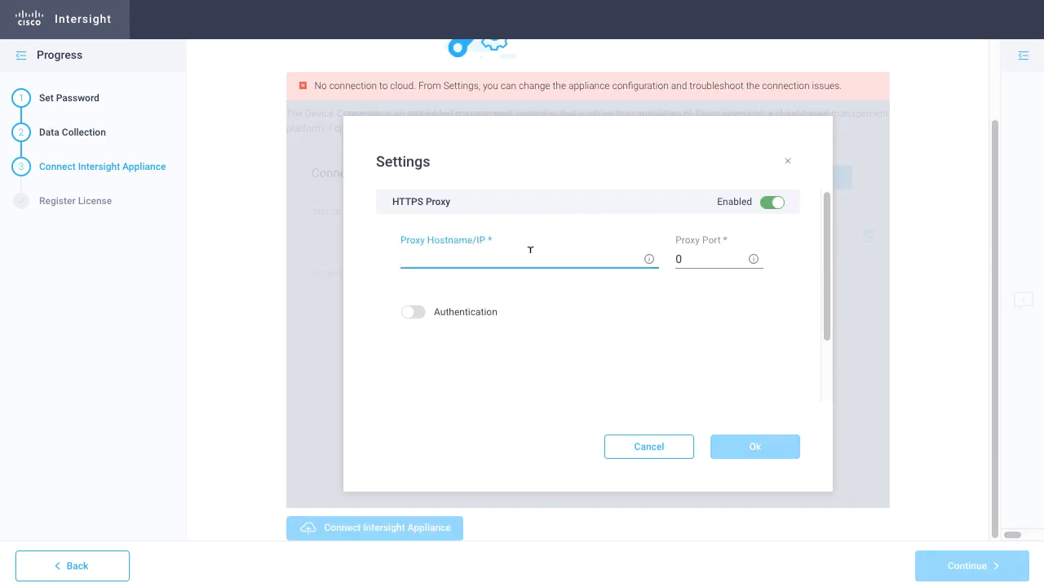
{"action": "type", "text": "proxy-wsa.esl.cisco.com"}
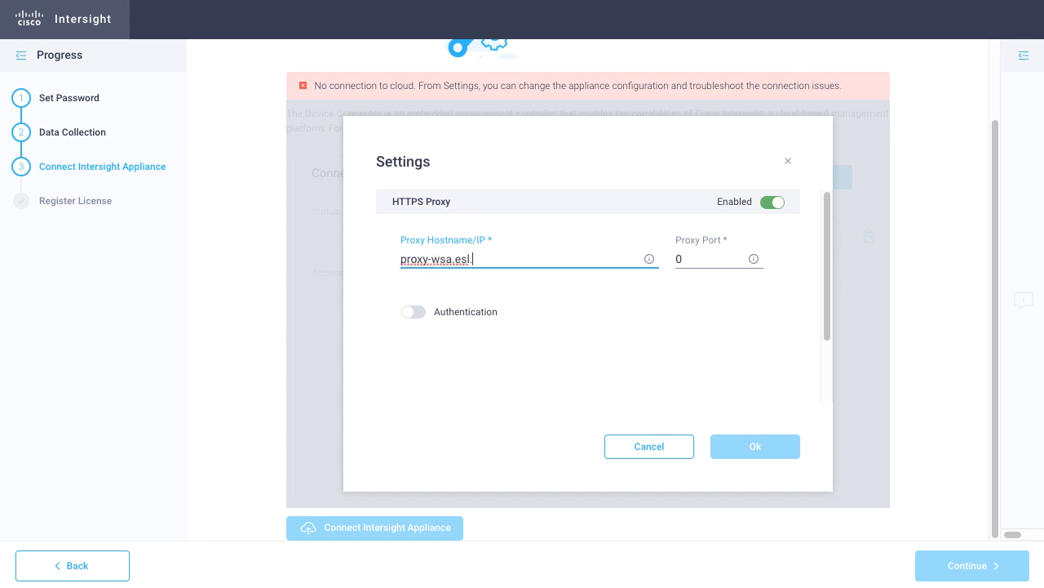
{"action": "key", "text": "Tab"}
{"action": "type", "text": "80"}
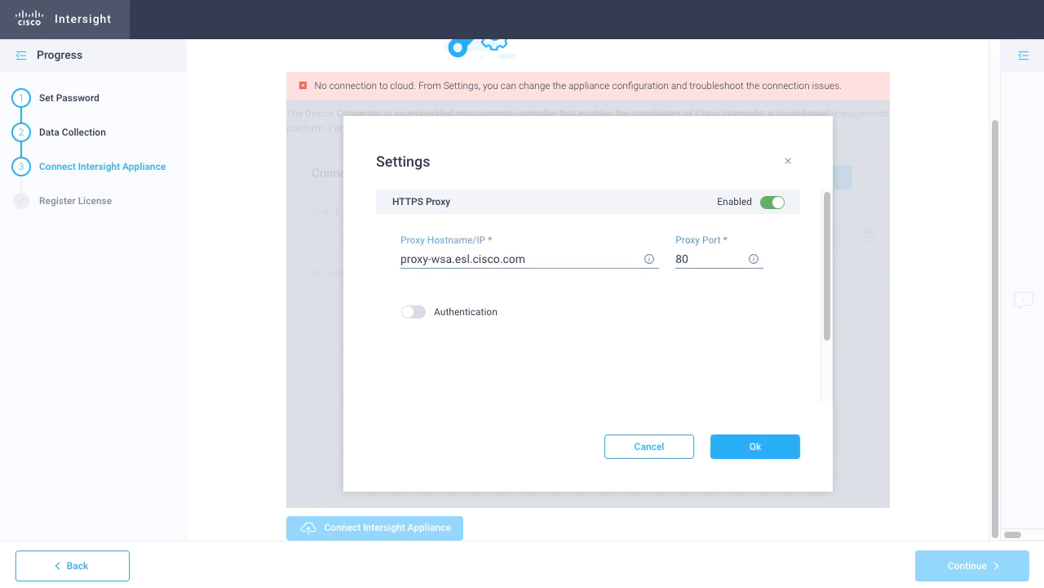
{"action": "left_click", "coordinate": [766, 449]}
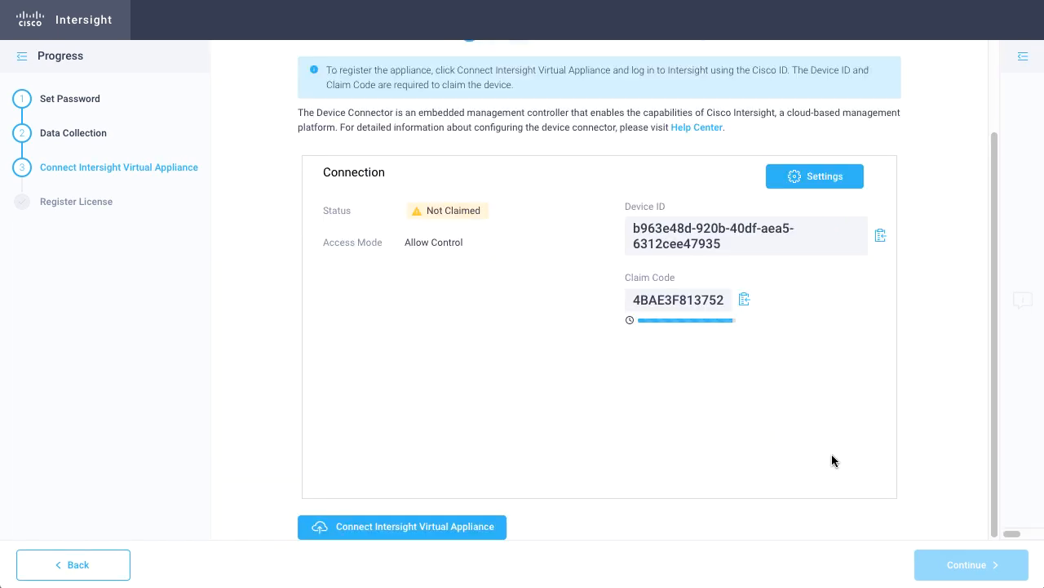
{"action": "left_click", "coordinate": [393, 526]}
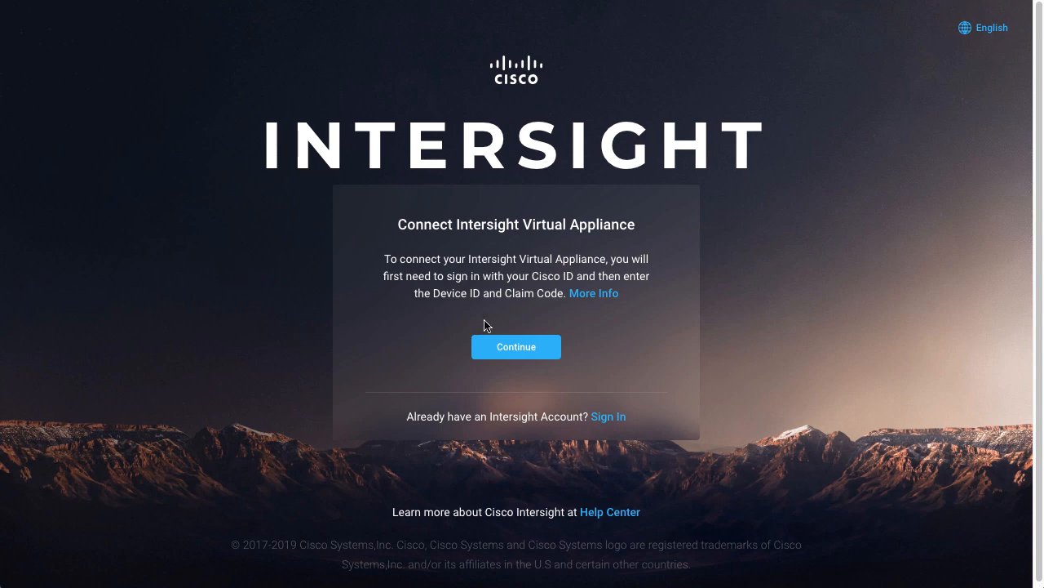
Begin connecting the virtual appliance in Intersight and accept the offer description.
{"action": "left_click", "coordinate": [525, 350]}
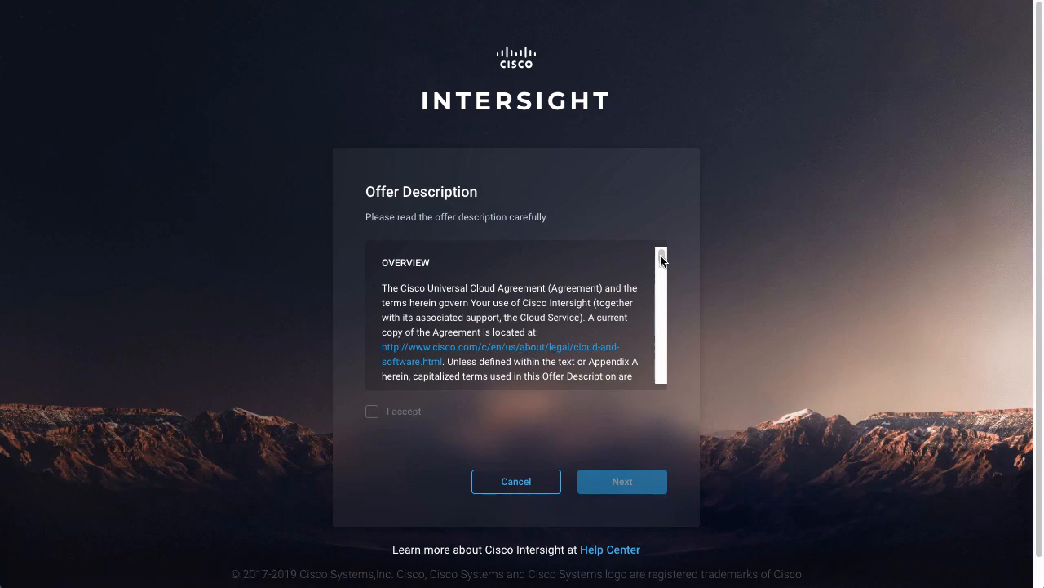
{"action": "left_click_drag", "start_coordinate": [661, 258], "coordinate": [659, 390]}
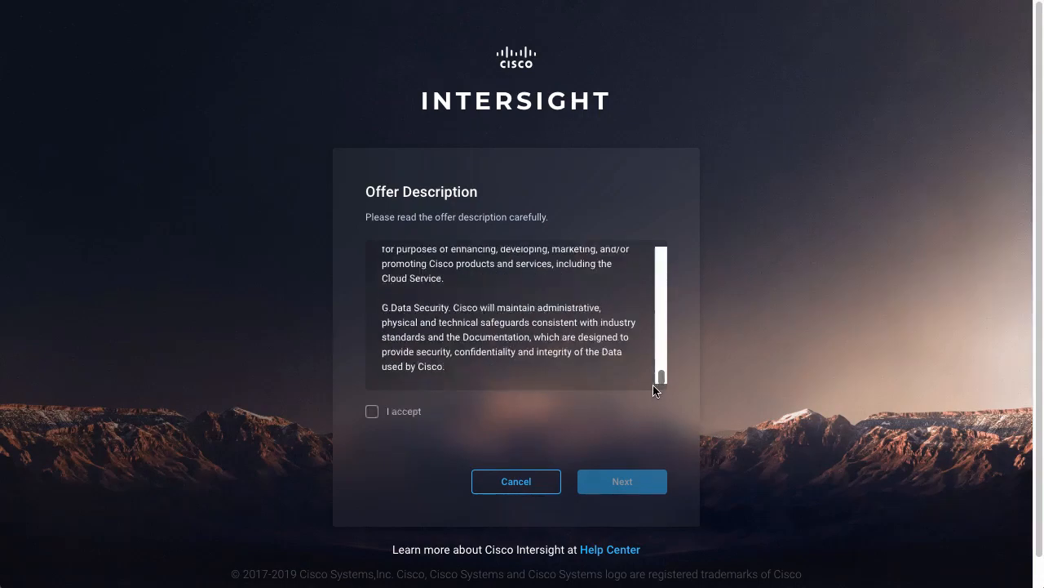
{"action": "left_click", "coordinate": [373, 413]}
{"action": "left_click", "coordinate": [625, 488]}
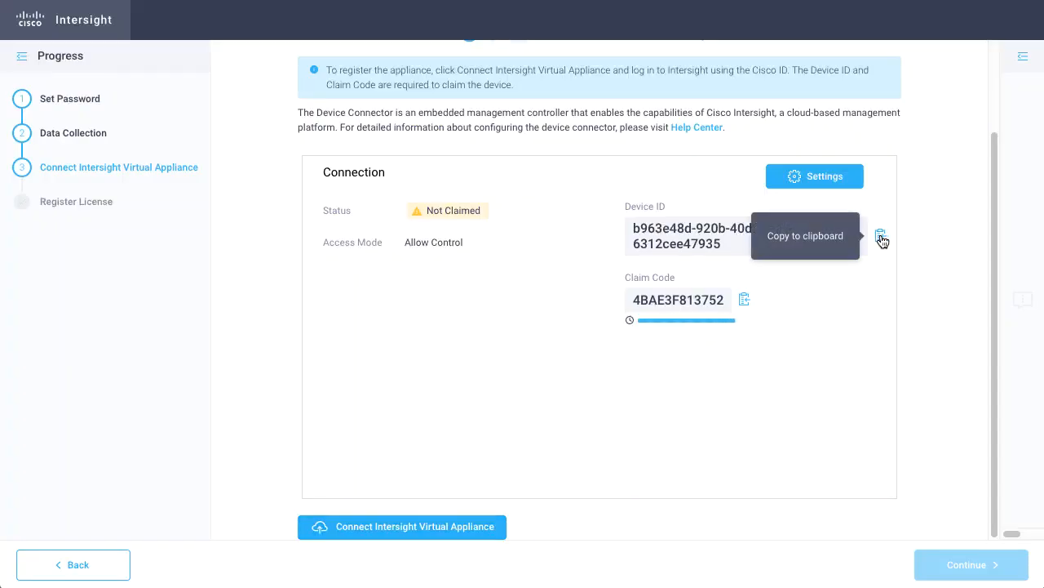
Copy the appliance's Device ID and Claim Code into the Intersight connection form and connect the appliance.
{"action": "left_click", "coordinate": [882, 238]}
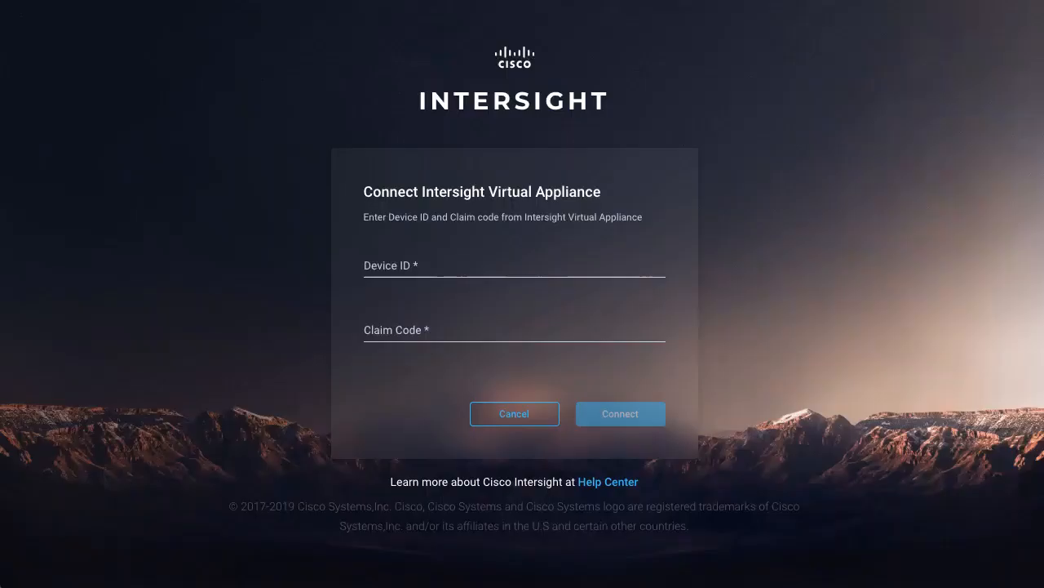
{"action": "left_click", "coordinate": [469, 260]}
{"action": "key", "text": "ctrl+v"}
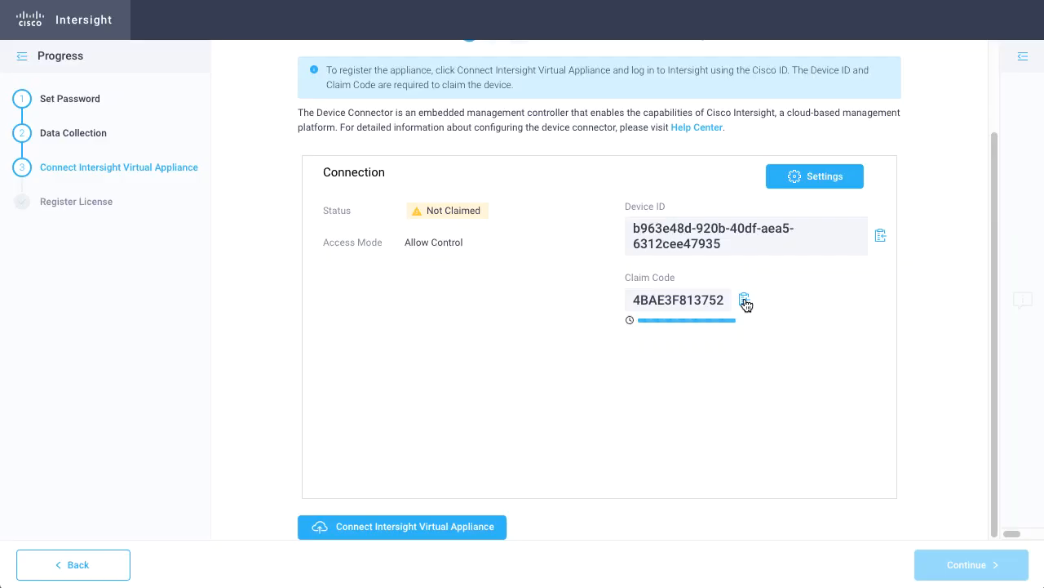
{"action": "left_click", "coordinate": [745, 302]}
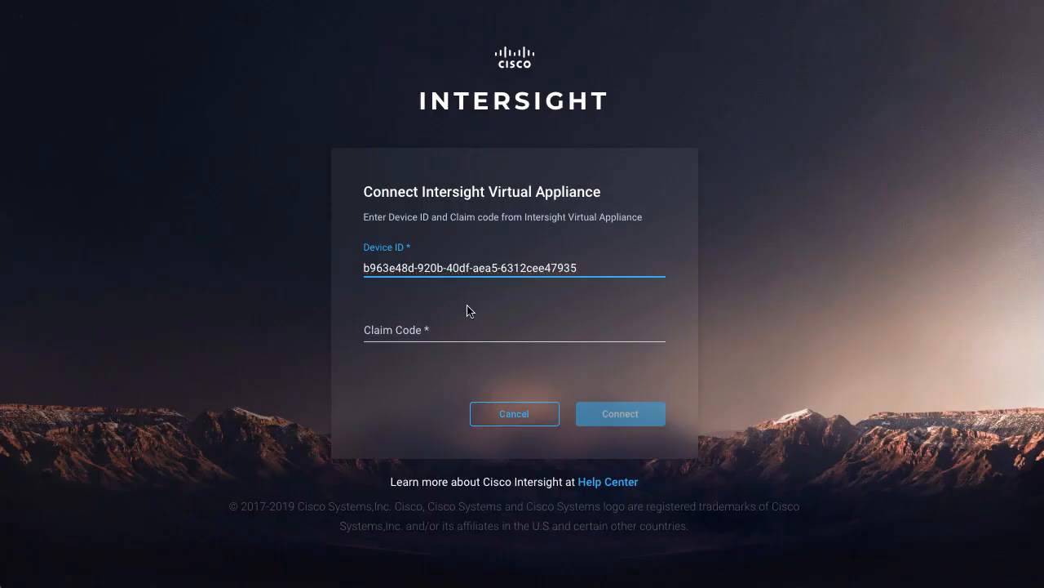
{"action": "left_click", "coordinate": [473, 331]}
{"action": "key", "text": "ctrl+v"}
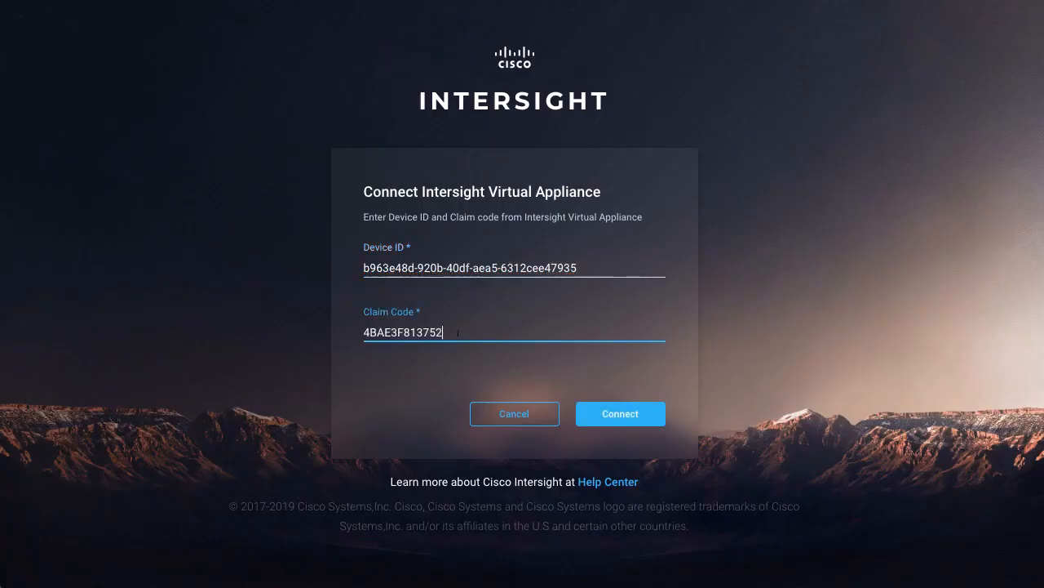
{"action": "left_click", "coordinate": [622, 416]}
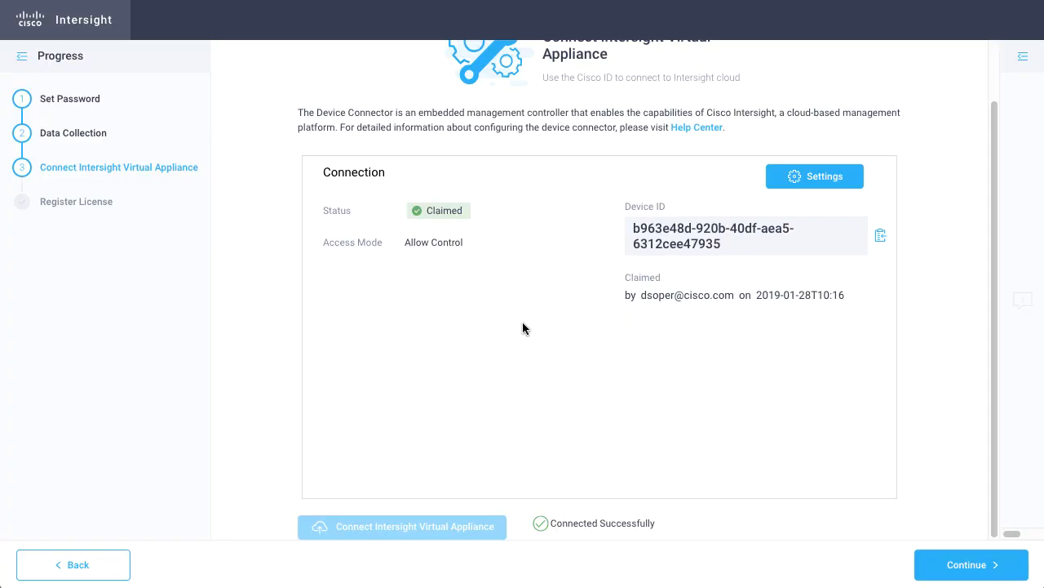
Continue to license registration and copy the appliance's registration token from Smart Software Licensing inventory for the DEFAULT virtual account.
{"action": "left_click", "coordinate": [975, 565]}
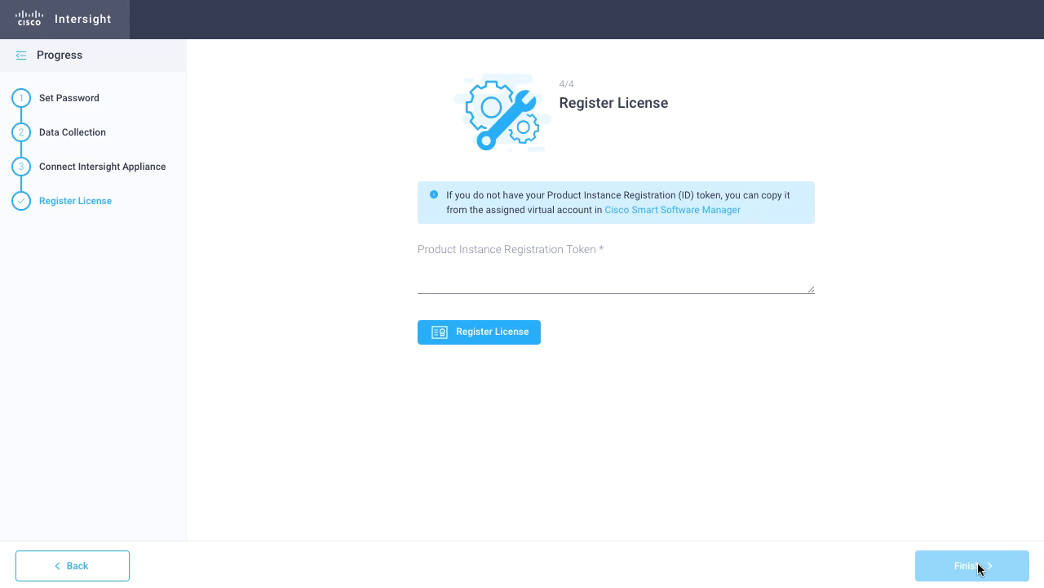
{"action": "left_click", "coordinate": [665, 210]}
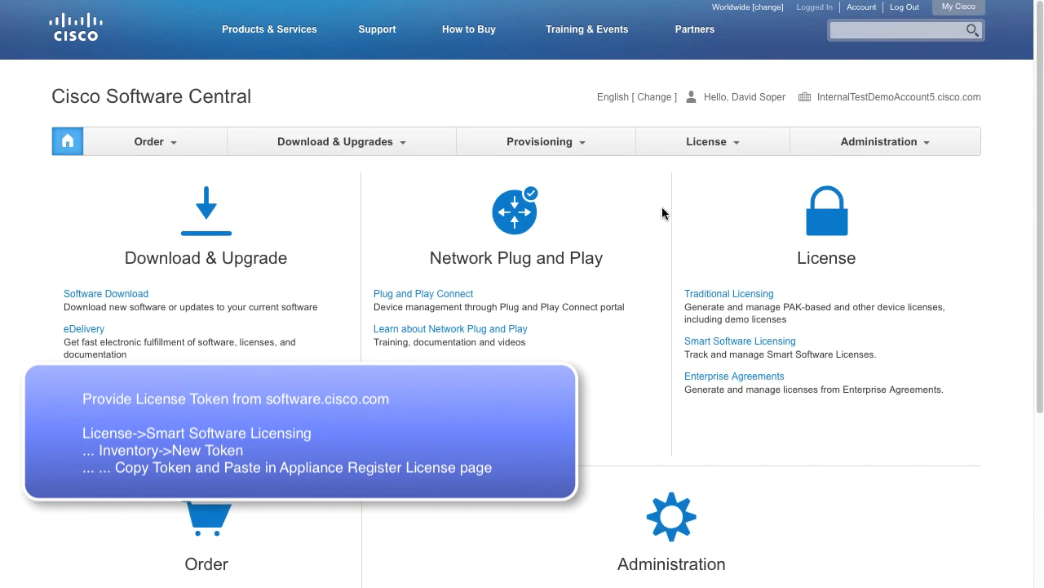
{"action": "left_click", "coordinate": [724, 132]}
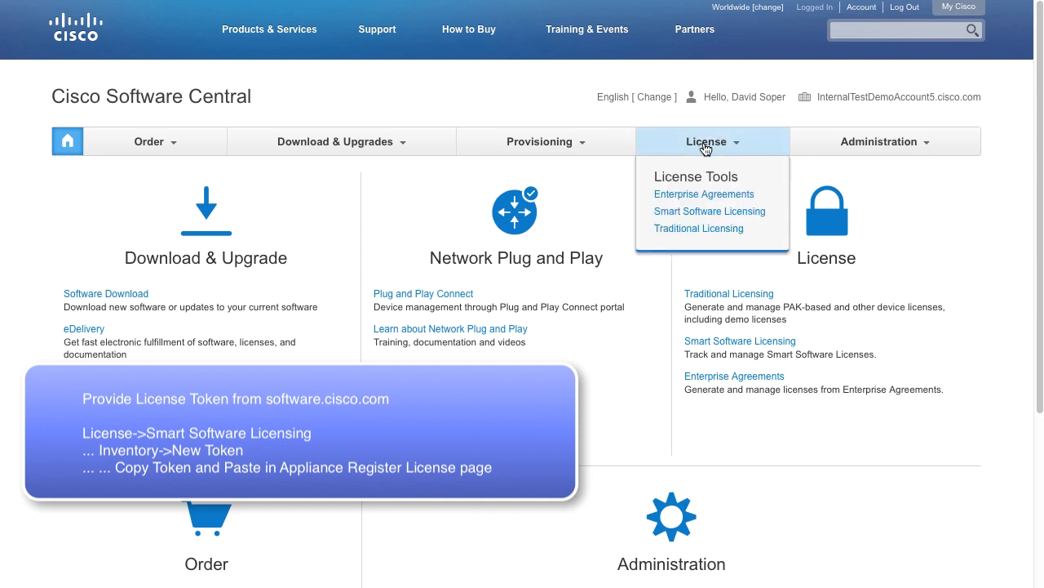
{"action": "left_click", "coordinate": [714, 211]}
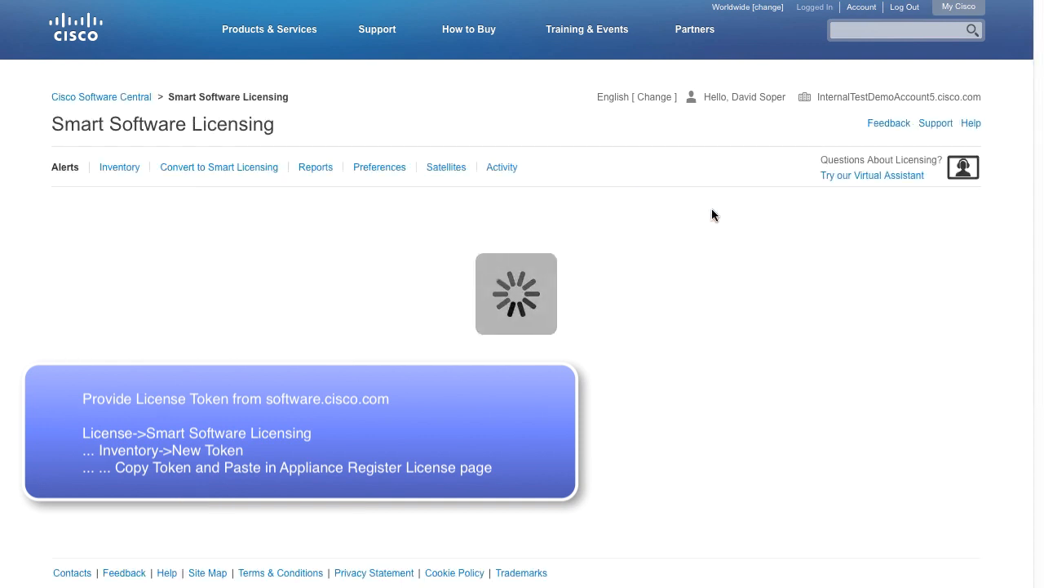
{"action": "left_click", "coordinate": [119, 166]}
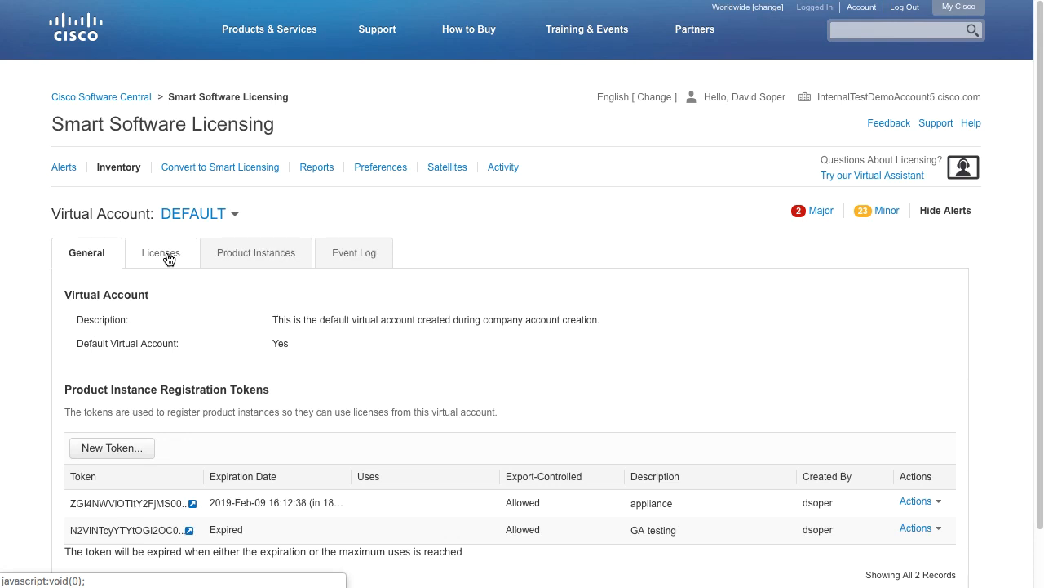
{"action": "scroll", "coordinate": [180, 436], "scroll_direction": "down", "scroll_amount": 2}
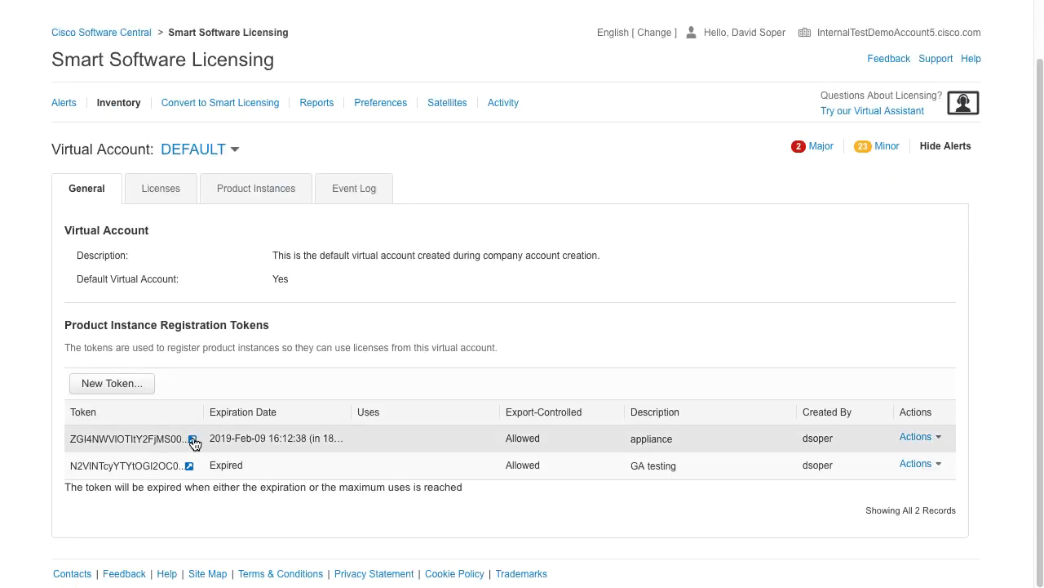
{"action": "left_click", "coordinate": [192, 441]}
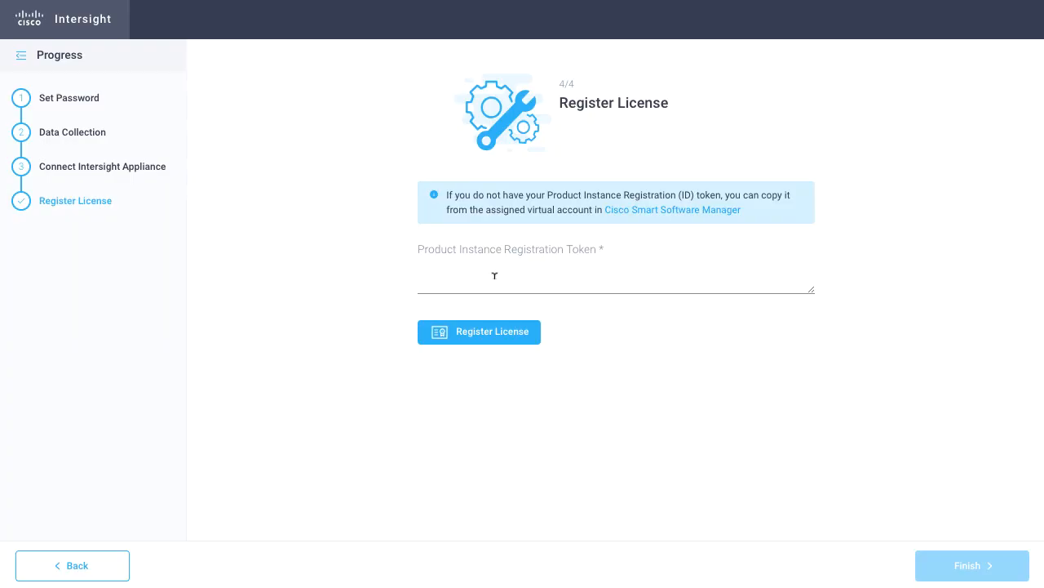
{"action": "left_click", "coordinate": [494, 276]}
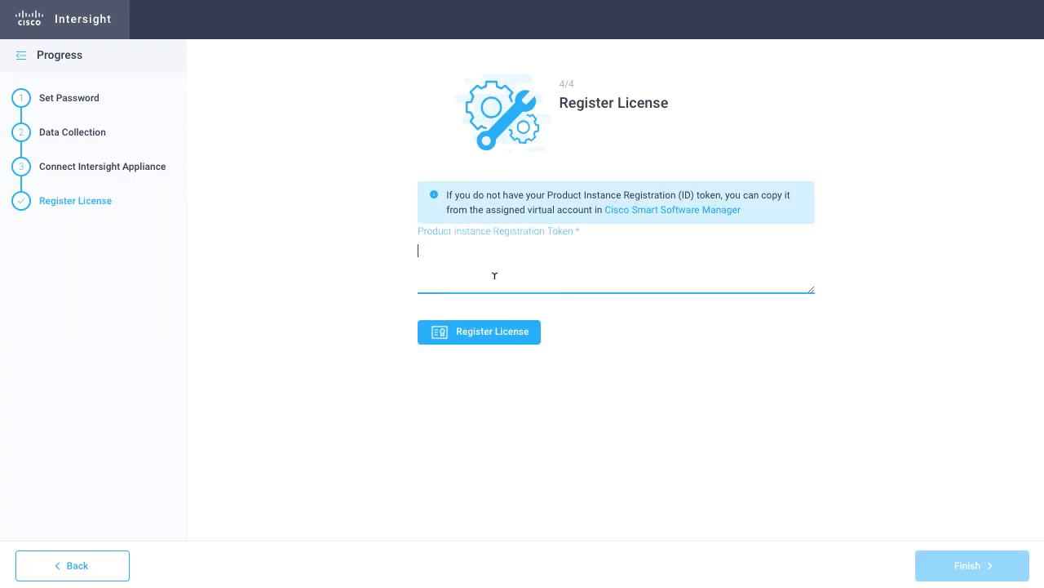
Paste the Product Instance Registration Token, register the license, and finish the appliance setup.
{"action": "key", "text": "ctrl+v"}
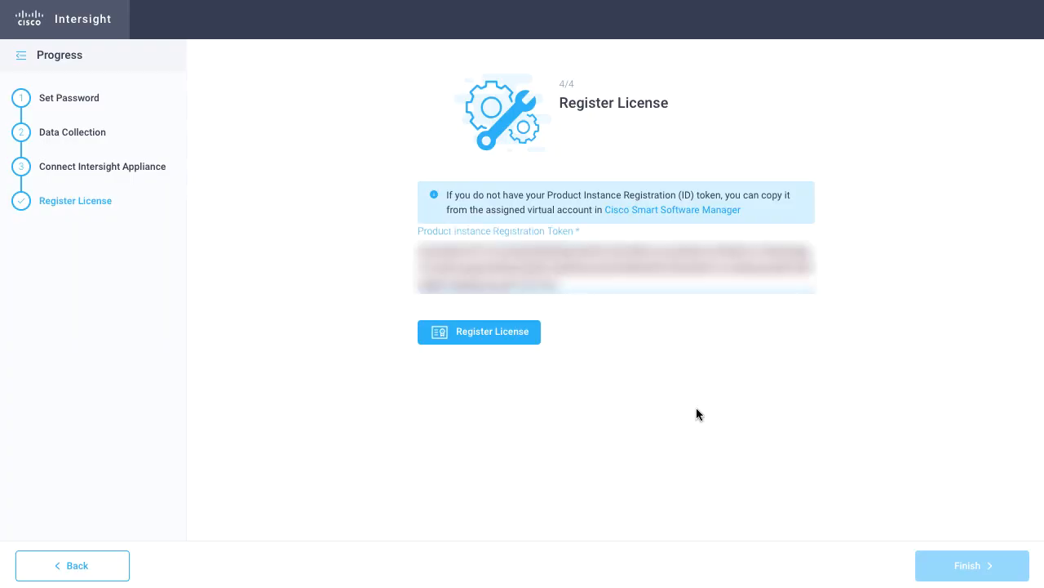
{"action": "left_click", "coordinate": [490, 334]}
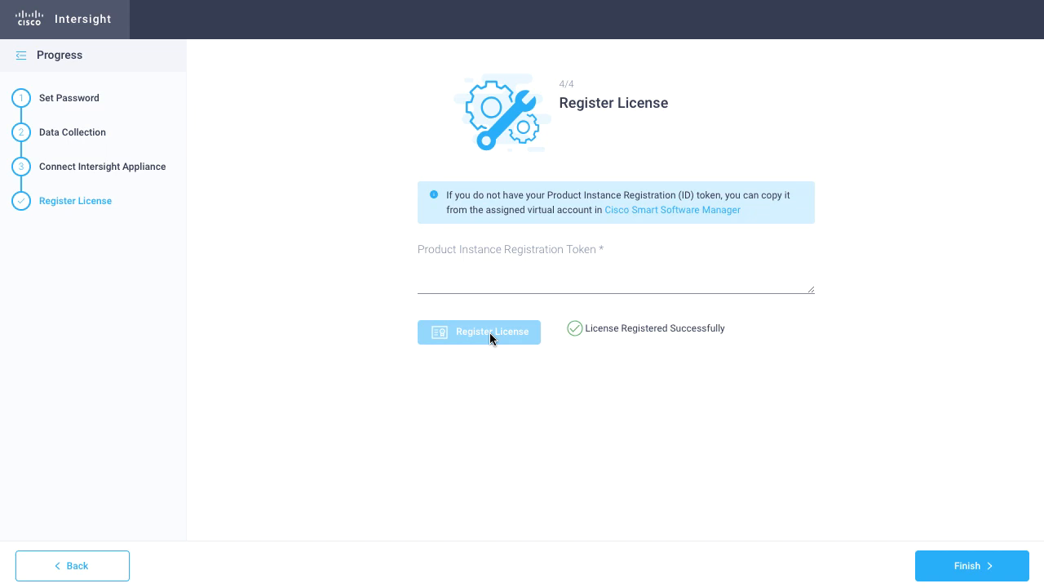
{"action": "left_click", "coordinate": [975, 565]}
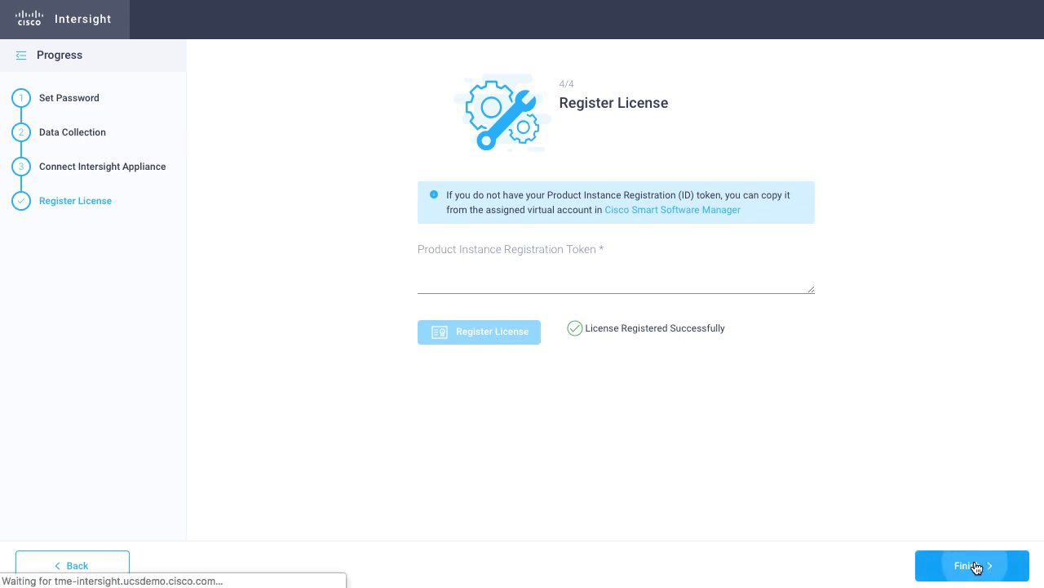